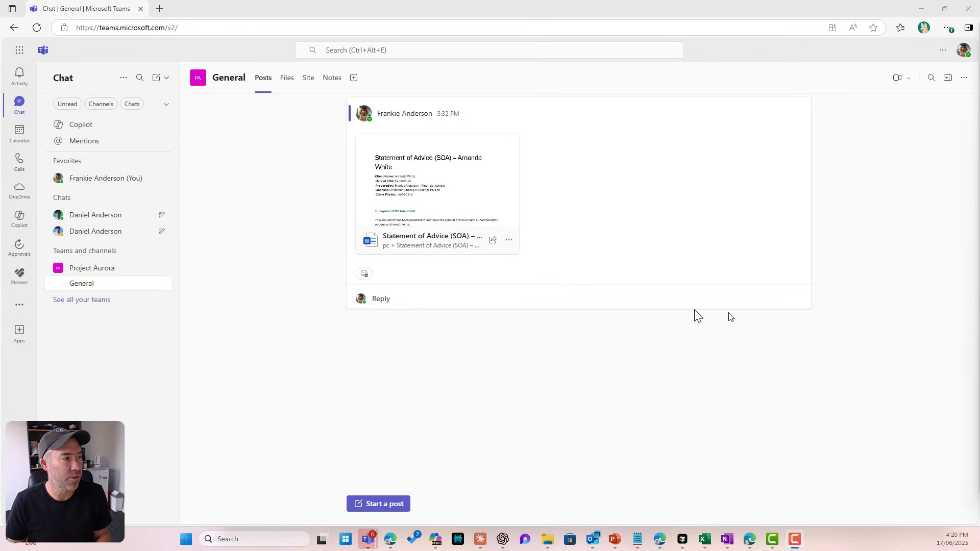
# Step: Leave the Project Aurora General channel and switch to OneDrive from the Teams left rail
pyautogui.click(19, 195)
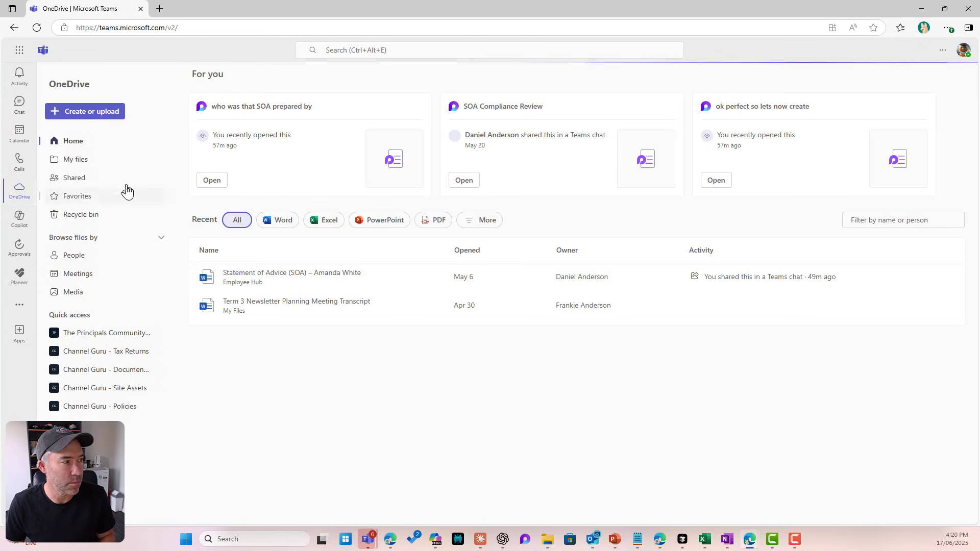
# Step: In My files, start sharing the Project Requirements document
pyautogui.click(84, 161)
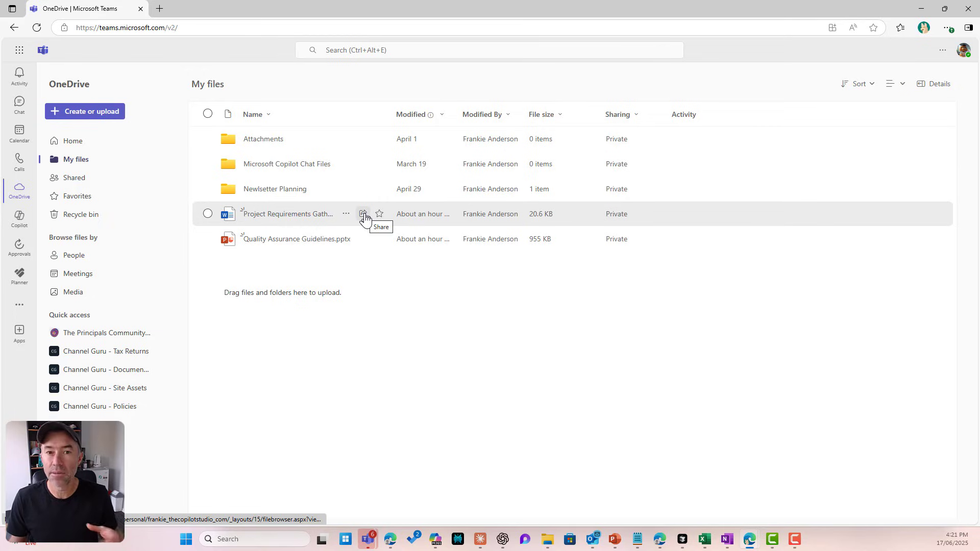
pyautogui.click(363, 215)
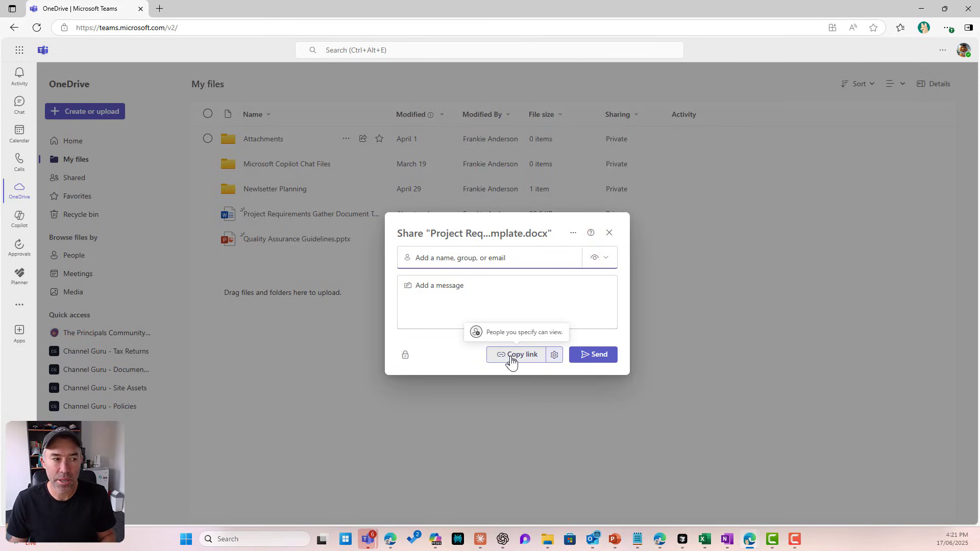
# Step: Change the sharing link permission from Can view to Can edit and apply it
pyautogui.click(555, 355)
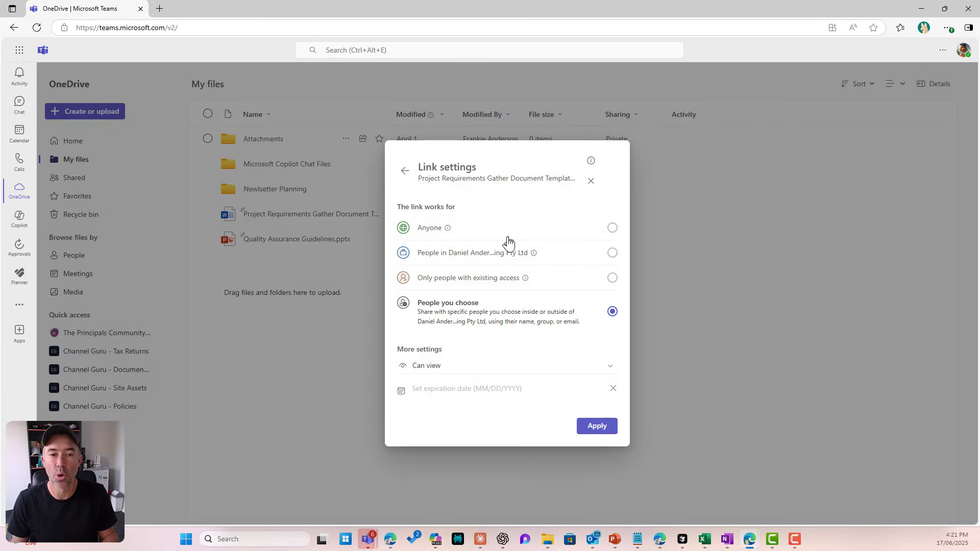
pyautogui.click(460, 373)
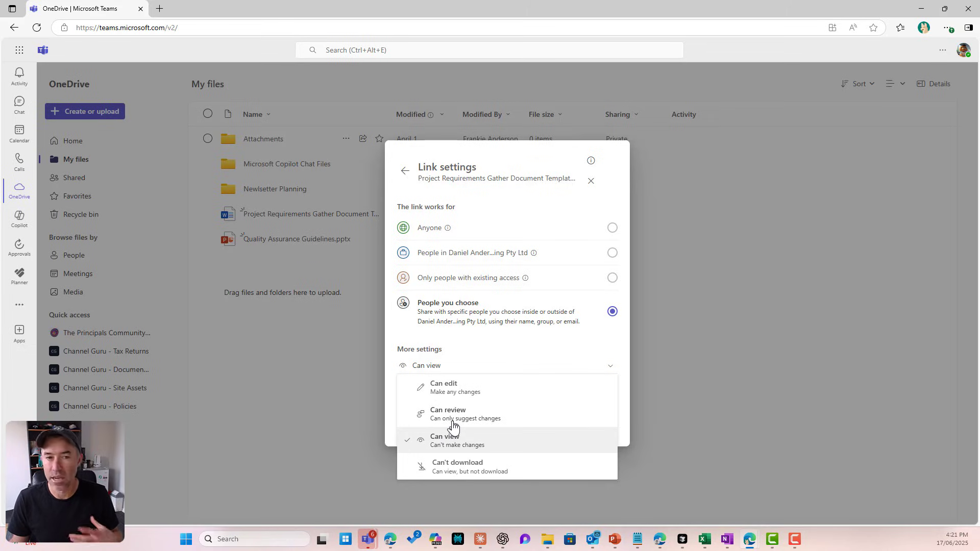
pyautogui.click(458, 390)
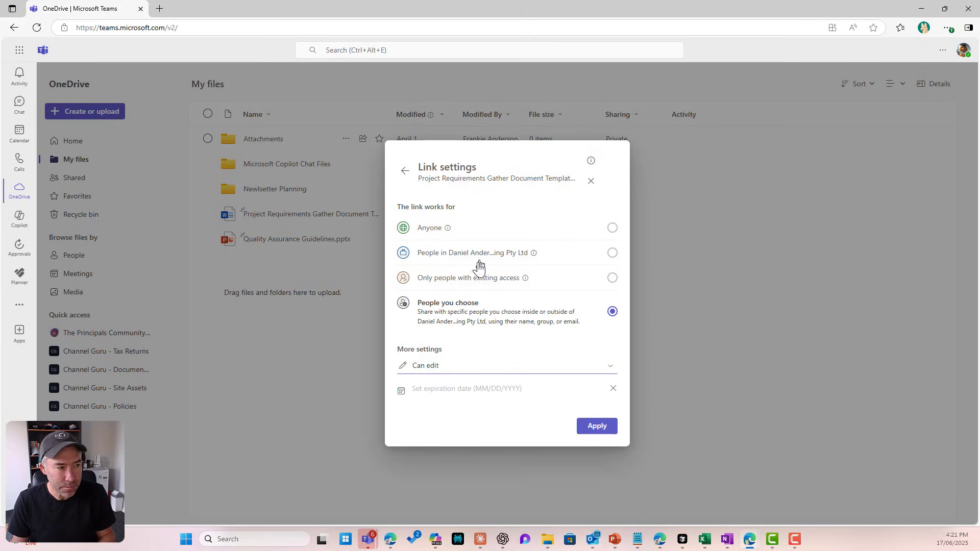
pyautogui.click(588, 427)
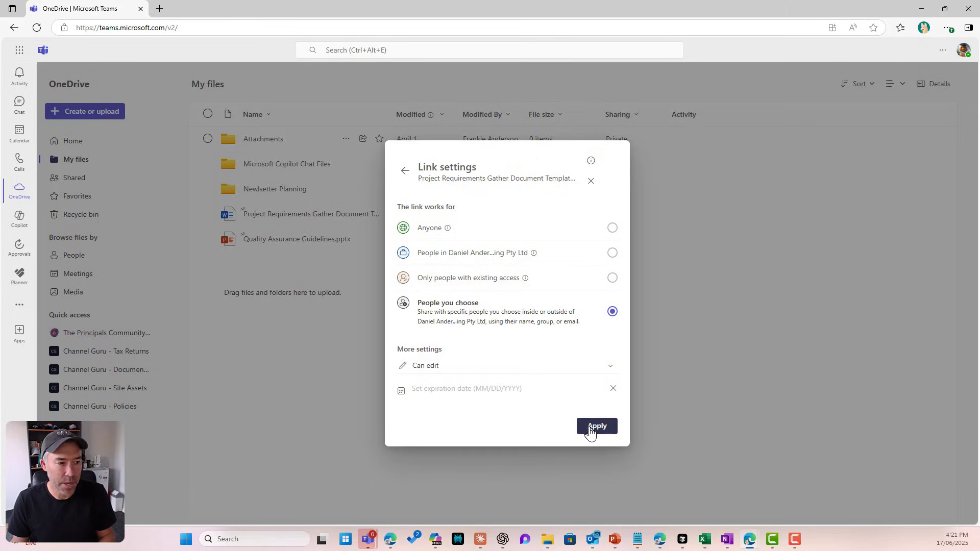
# Step: Add the colleague as a recipient and send the share invitation
pyautogui.click(465, 258)
pyautogui.write('daniel')
pyautogui.click(470, 319)
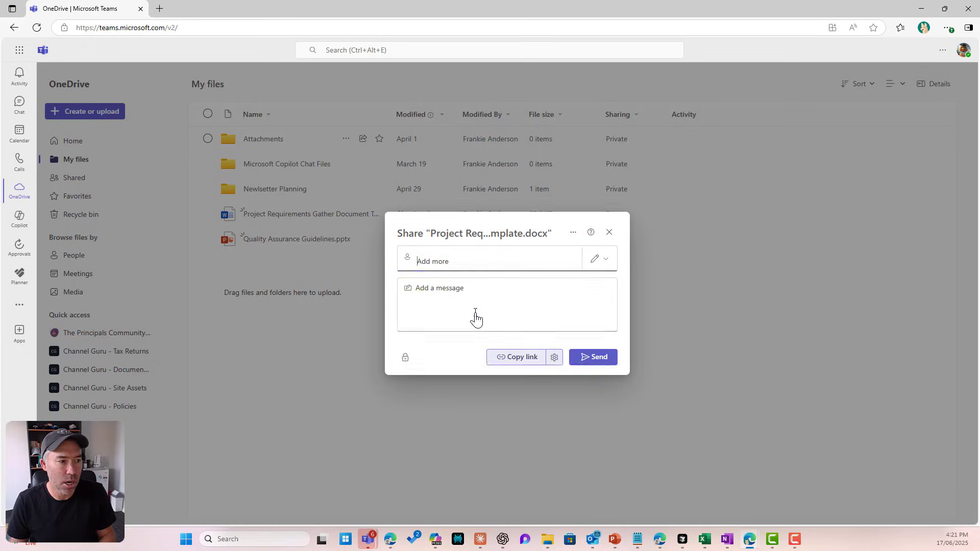
pyautogui.click(594, 374)
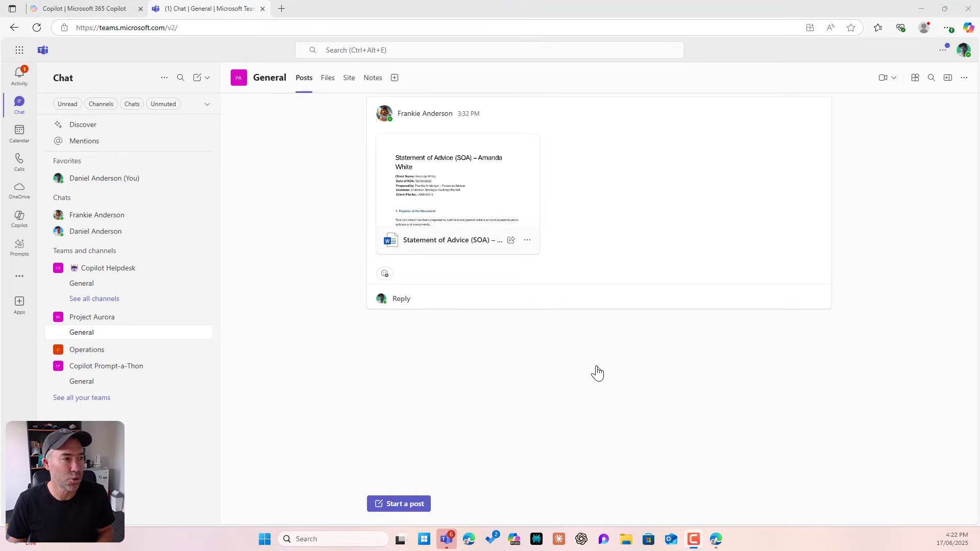
# Step: From the Copilot tab, open Outlook, sign in, and open the file-share email
pyautogui.click(106, 10)
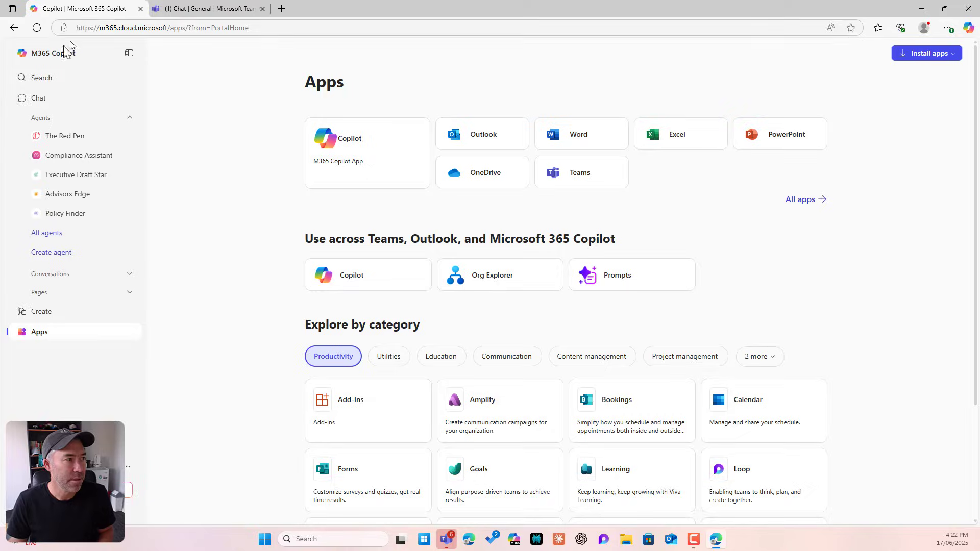
pyautogui.click(462, 143)
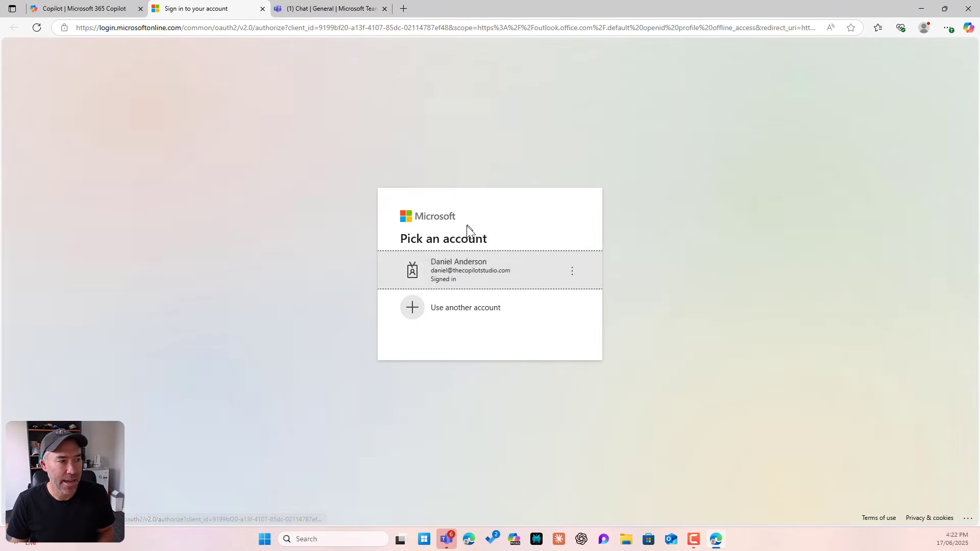
pyautogui.click(457, 282)
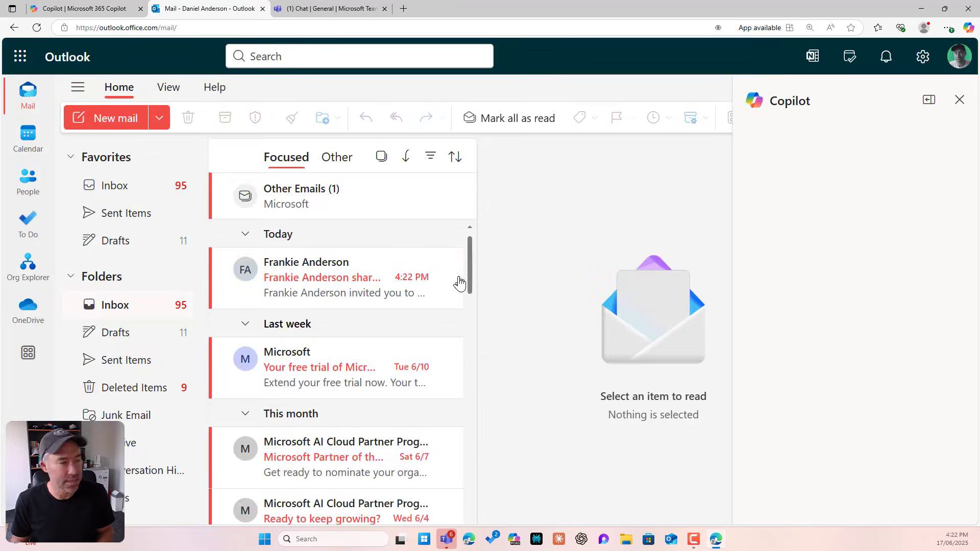
pyautogui.click(310, 288)
# Step: Reset the browser zoom to 100% and open the shared document from the invitation
pyautogui.click(946, 27)
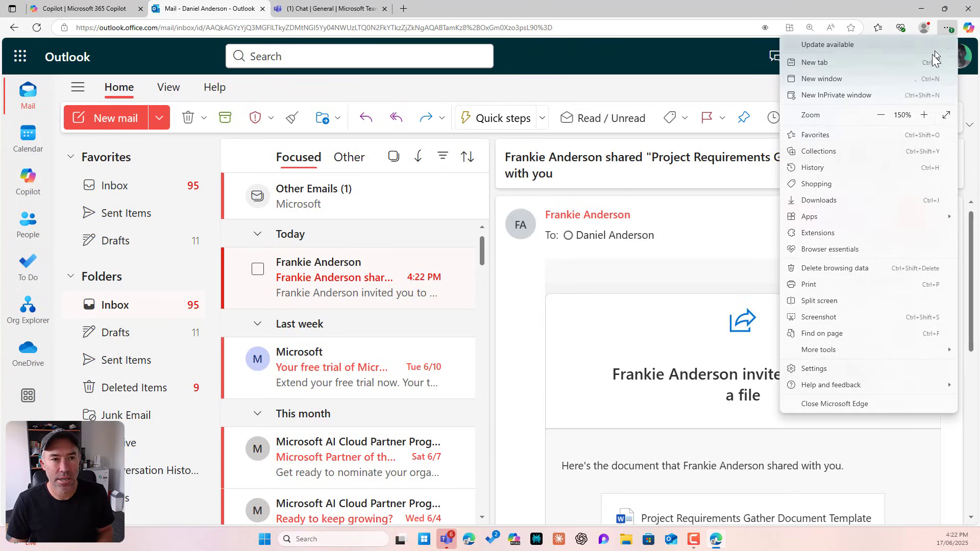
pyautogui.click(881, 115)
pyautogui.click(881, 114)
pyautogui.click(881, 115)
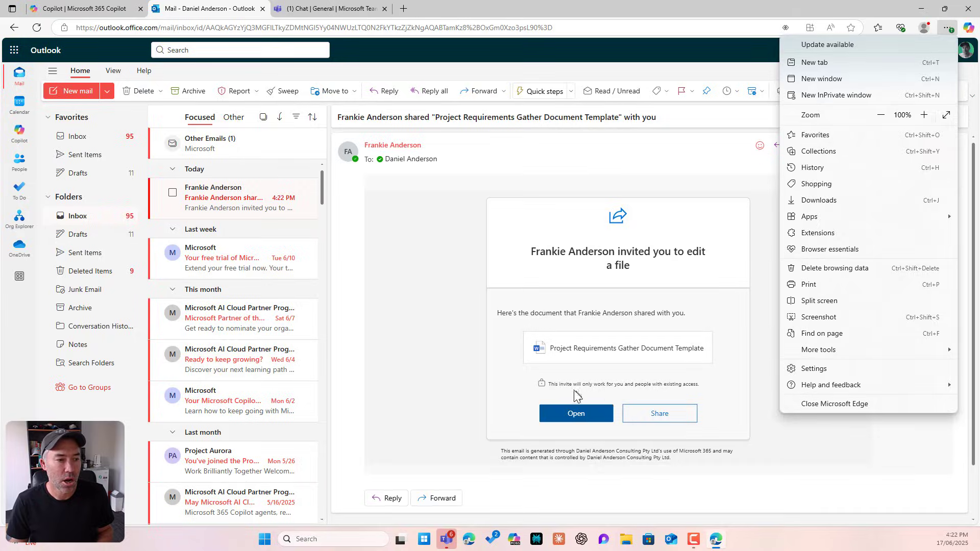
pyautogui.click(573, 411)
pyautogui.click(573, 411)
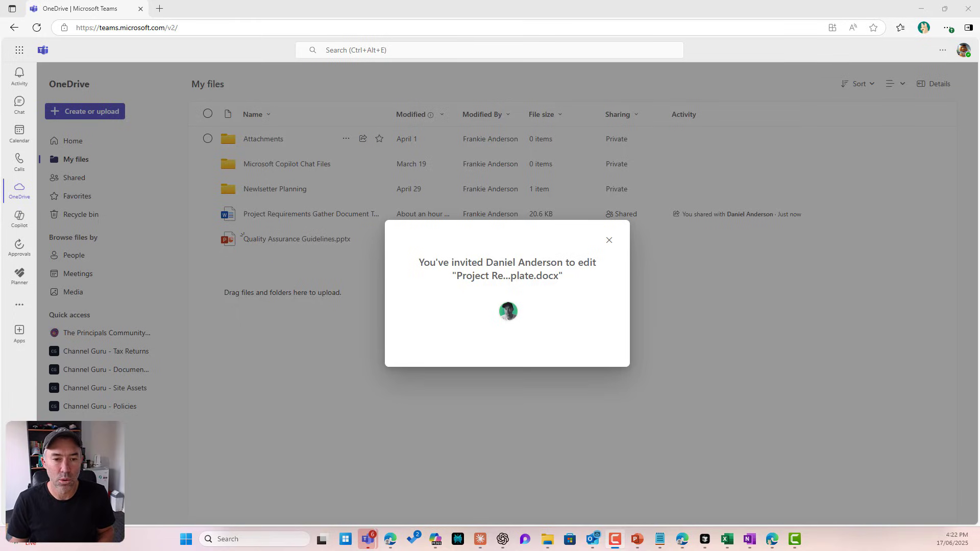
# Step: Dismiss the invitation confirmation and open the one-on-one chat with the colleague
pyautogui.click(609, 241)
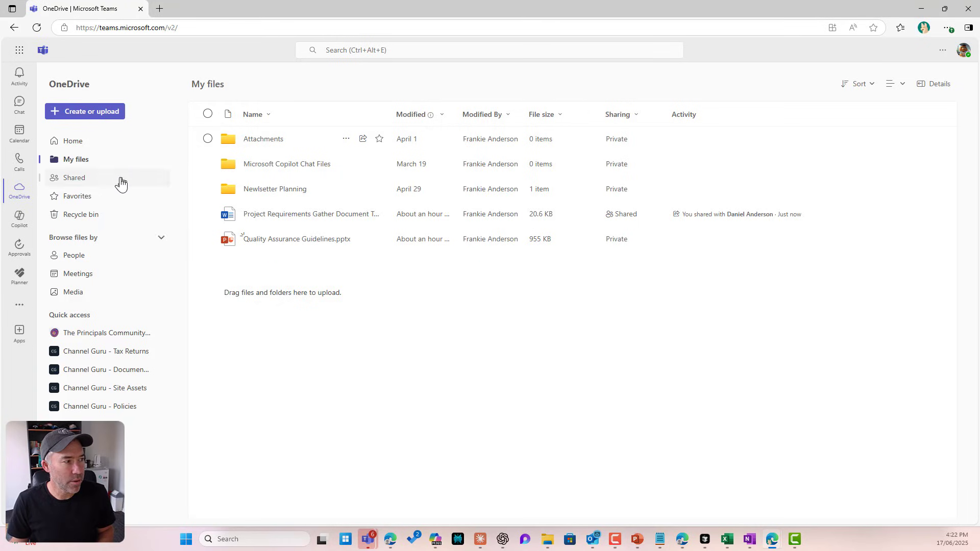
pyautogui.click(25, 108)
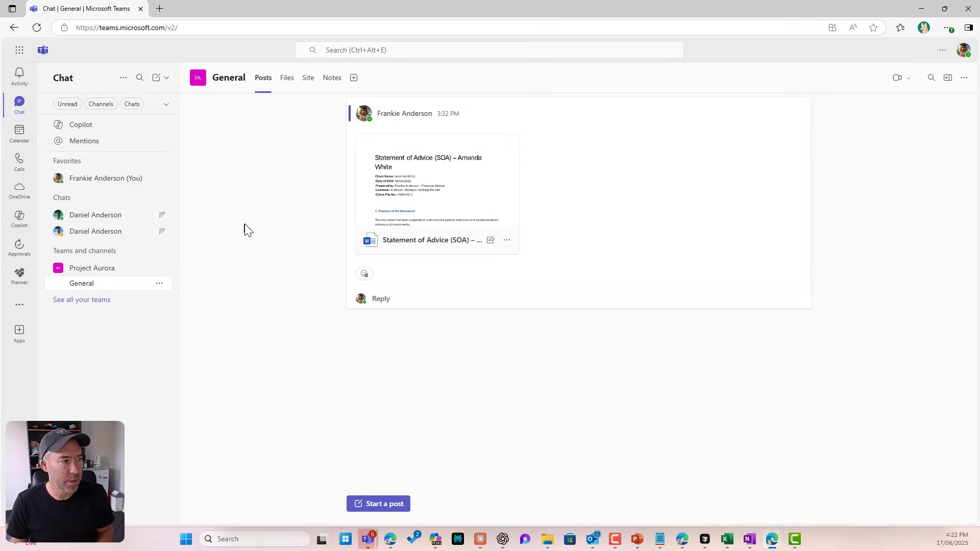
pyautogui.click(104, 217)
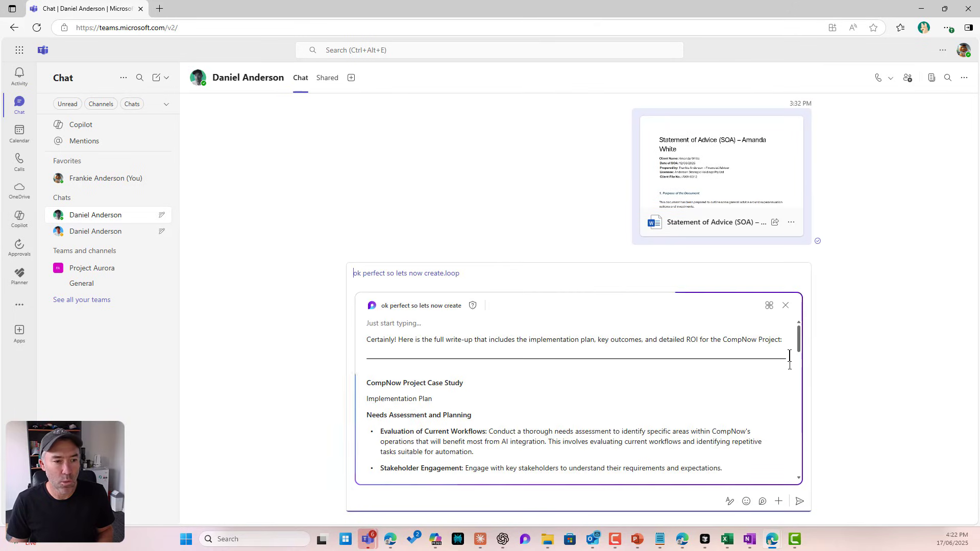
# Step: Discard the leftover Loop component and draft text from the chat compose box
pyautogui.click(785, 305)
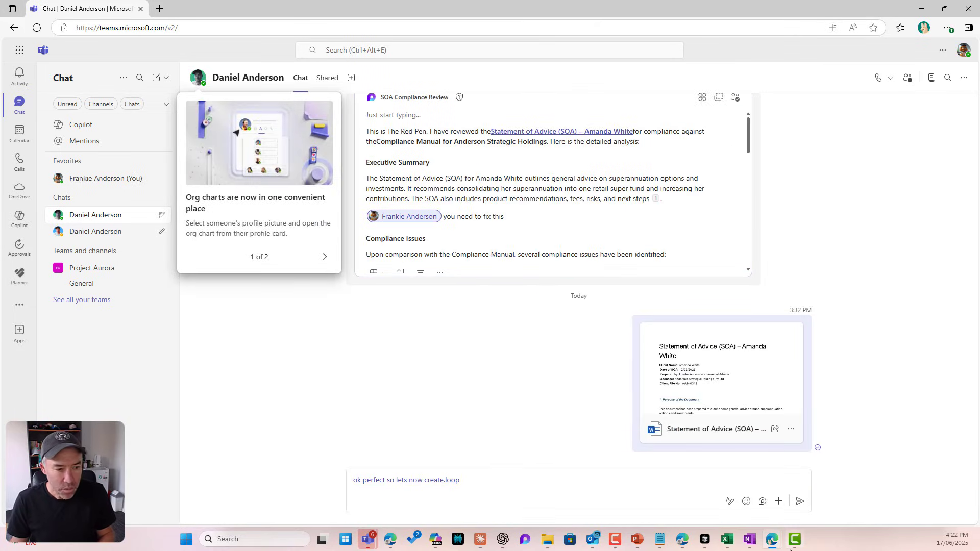
pyautogui.moveTo(562, 486); pyautogui.dragTo(329, 481)
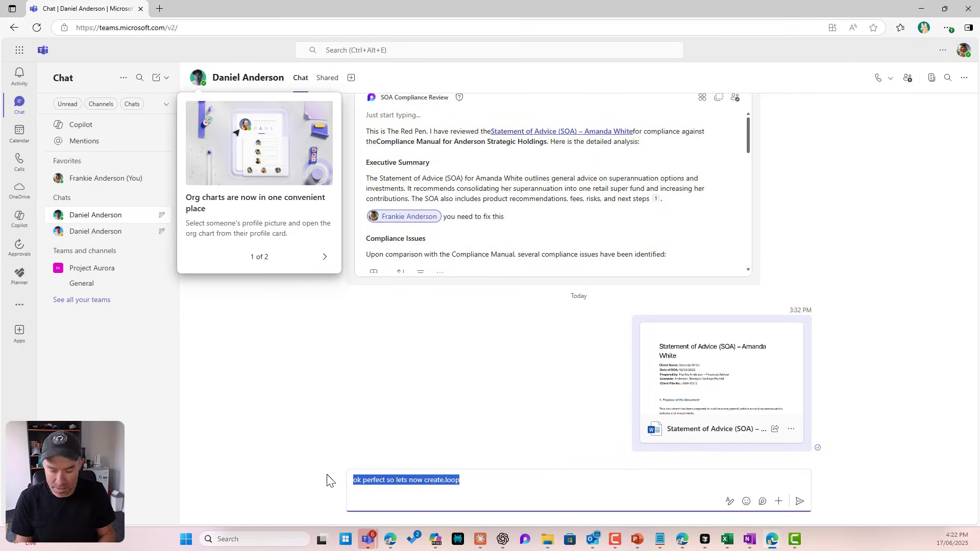
pyautogui.press('BackSpace')
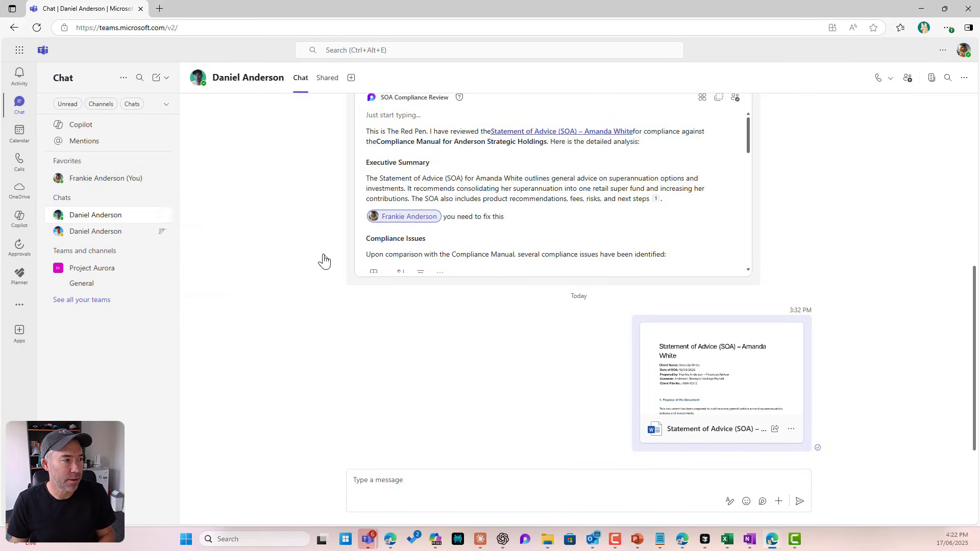
pyautogui.click(178, 388)
pyautogui.click(414, 474)
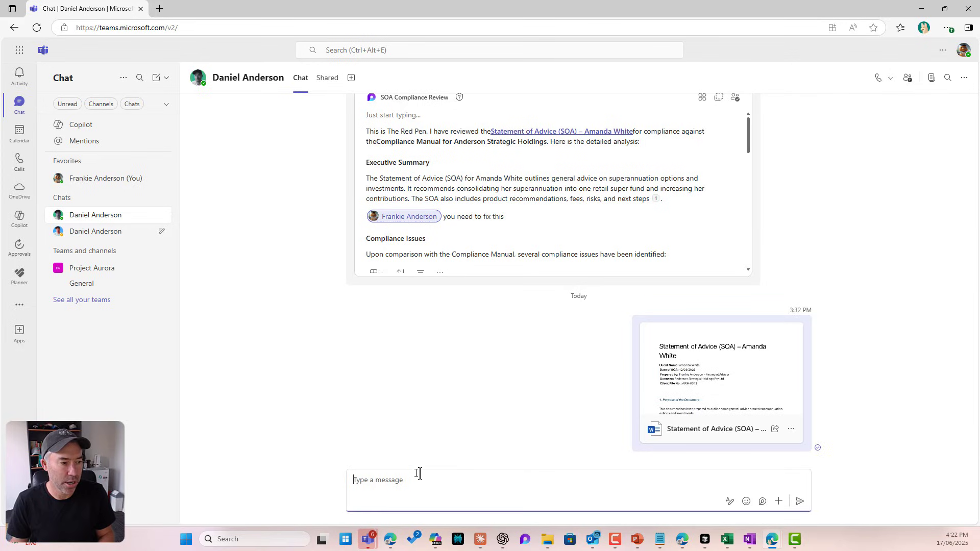
pyautogui.click(778, 503)
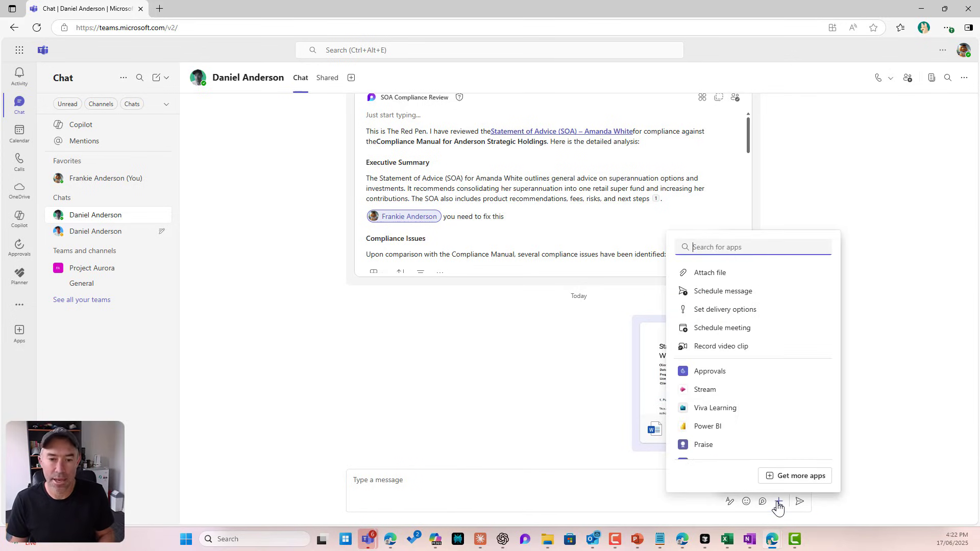
# Step: Attach cloud files and pick the Statement of Advice document
pyautogui.click(710, 274)
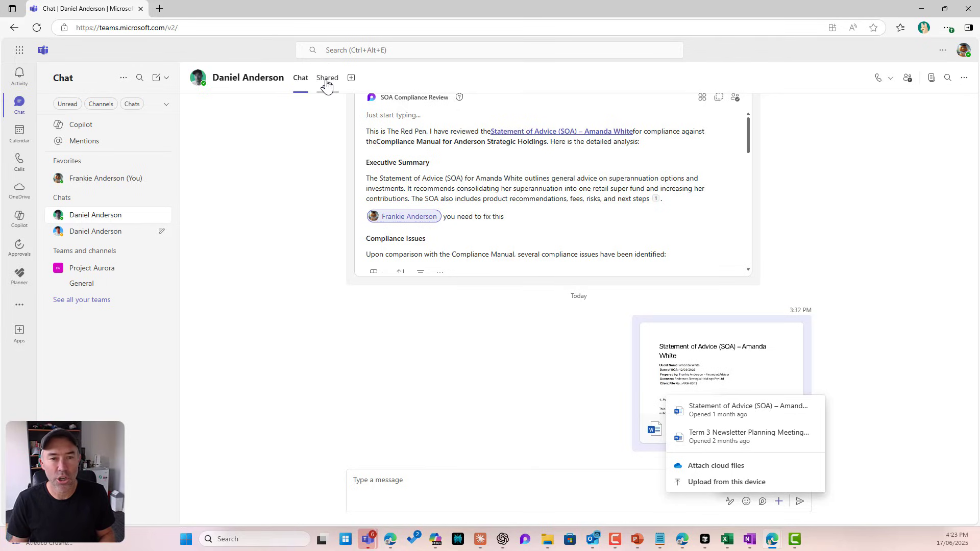
pyautogui.click(709, 466)
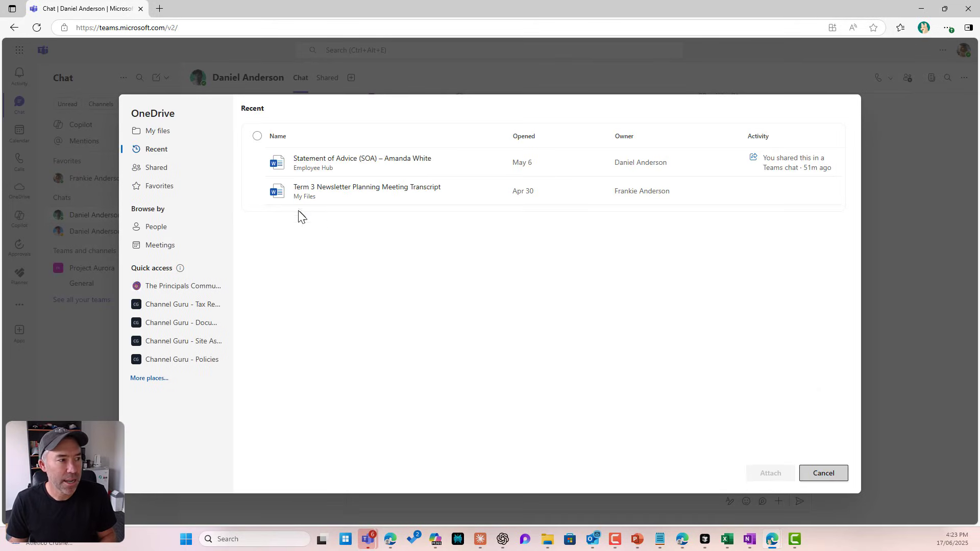
pyautogui.click(257, 162)
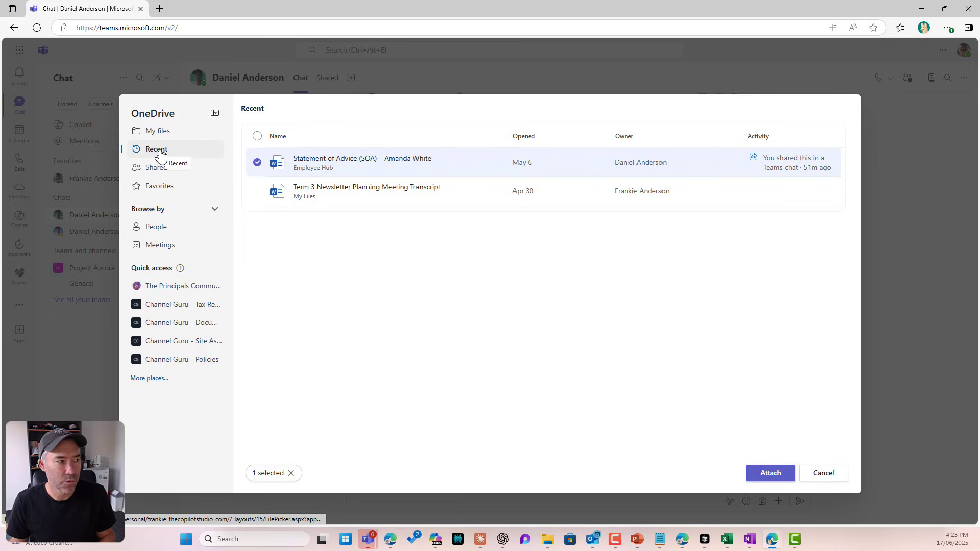
# Step: Also select the Adviser Code of Conduct manual from Employee Hub's Training Manuals and attach both
pyautogui.click(159, 132)
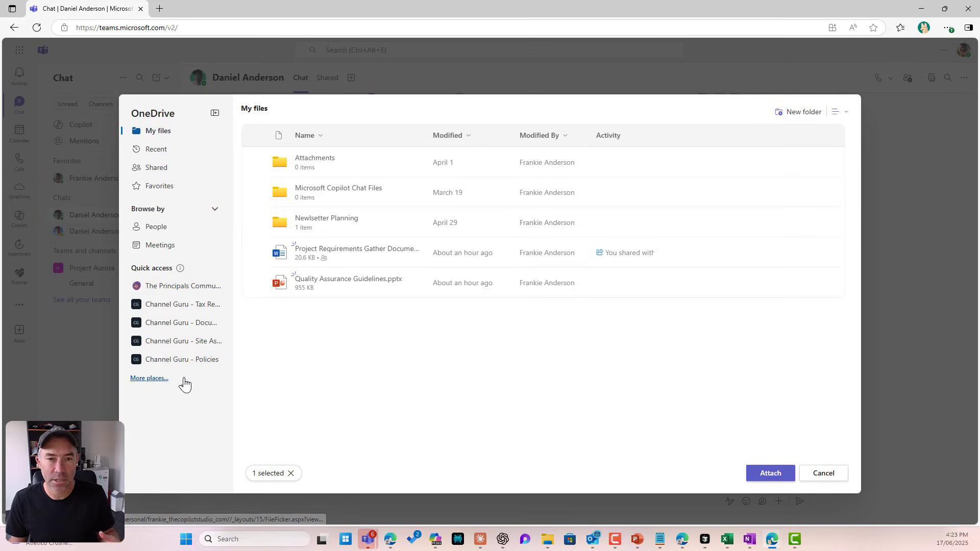
pyautogui.click(179, 285)
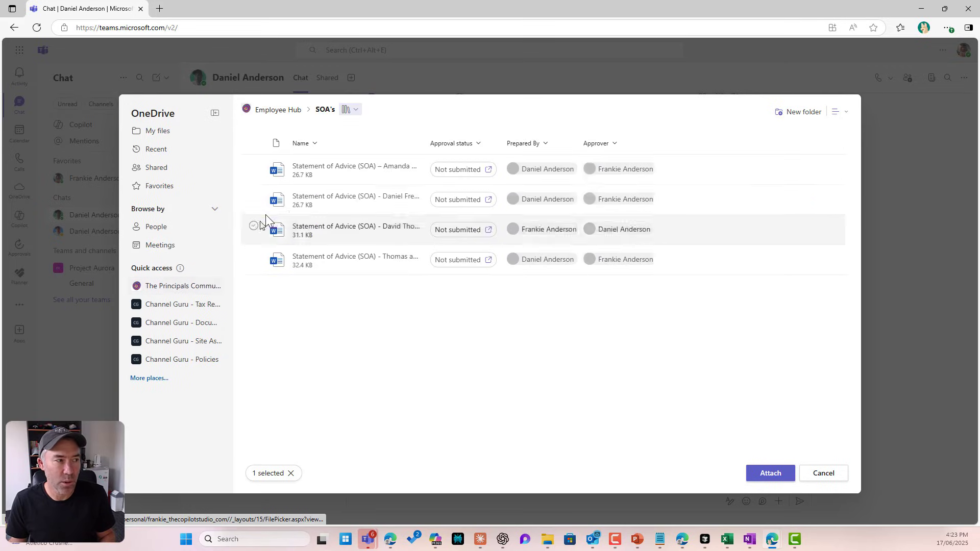
pyautogui.click(289, 109)
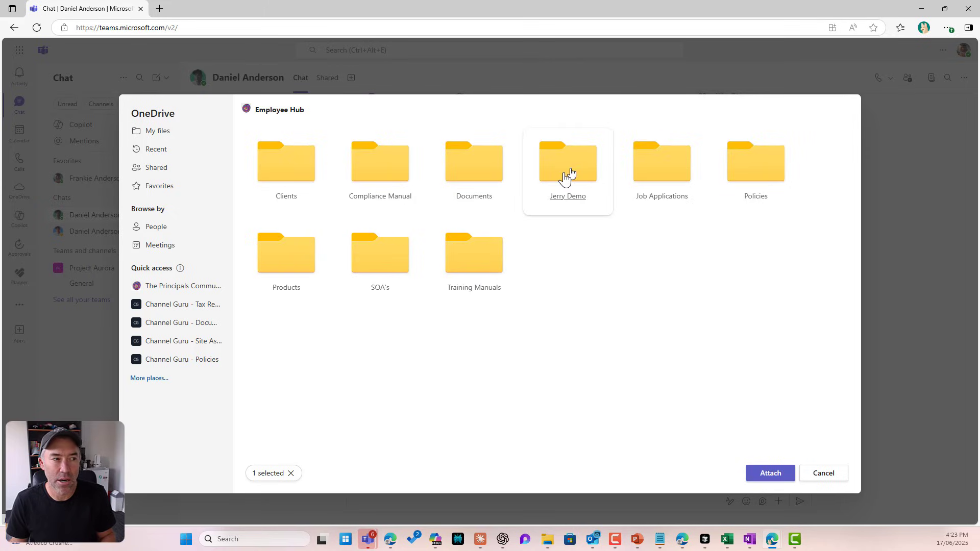
pyautogui.click(480, 266)
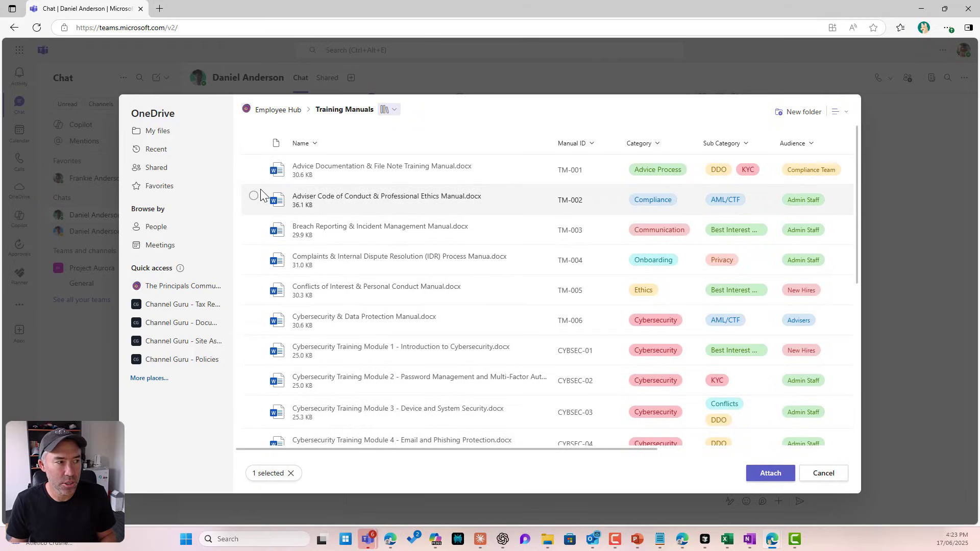
pyautogui.click(255, 196)
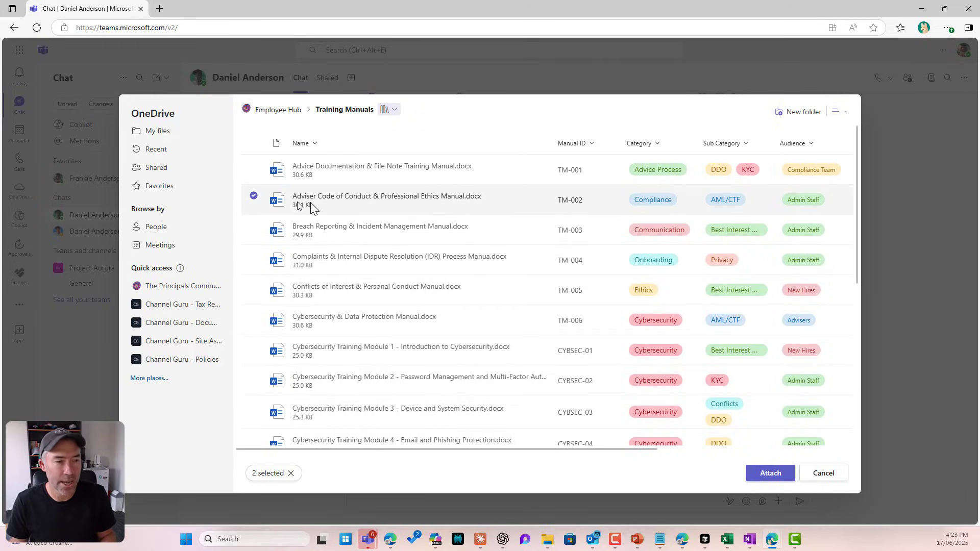
pyautogui.click(768, 473)
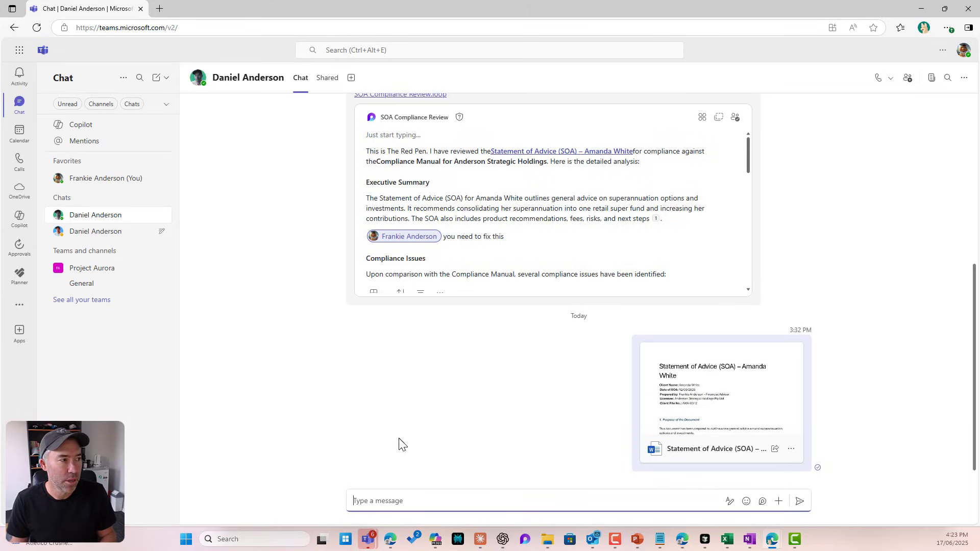
# Step: Open the cloud file picker at Employee Hub's Training Manuals folder
pyautogui.click(777, 503)
pyautogui.click(723, 271)
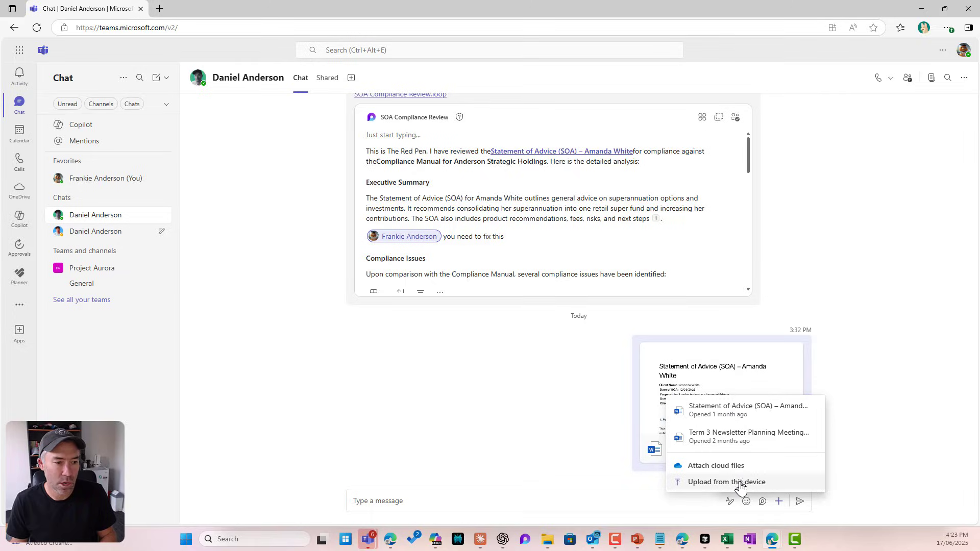
pyautogui.click(731, 465)
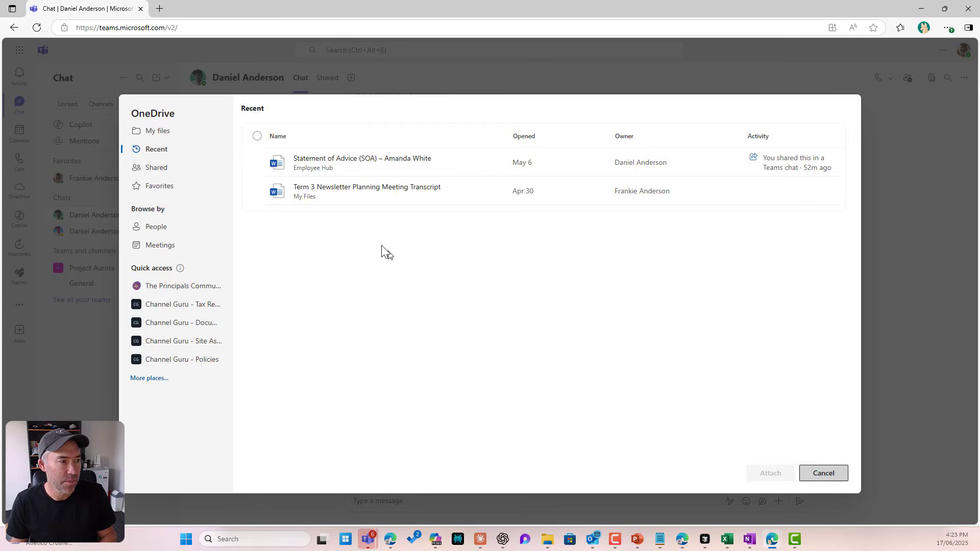
pyautogui.click(185, 289)
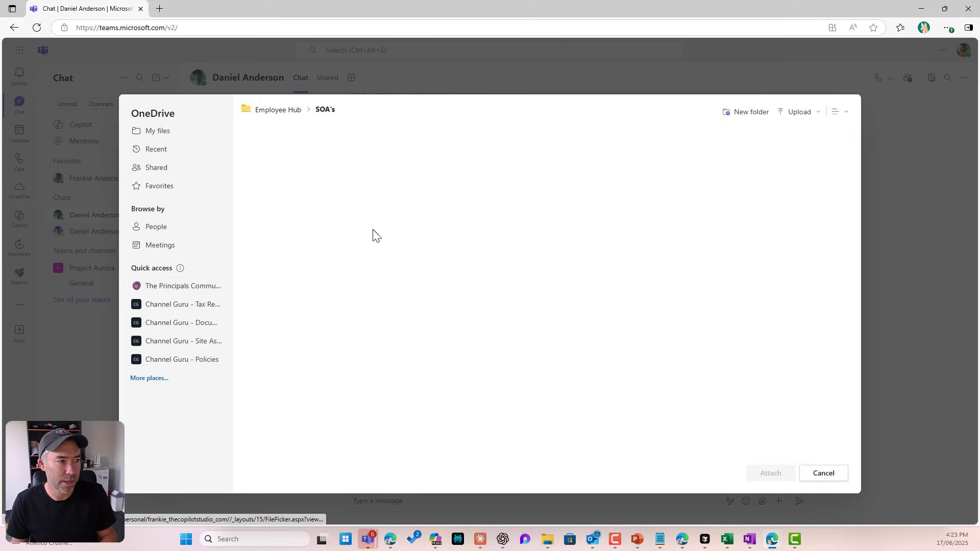
pyautogui.click(276, 111)
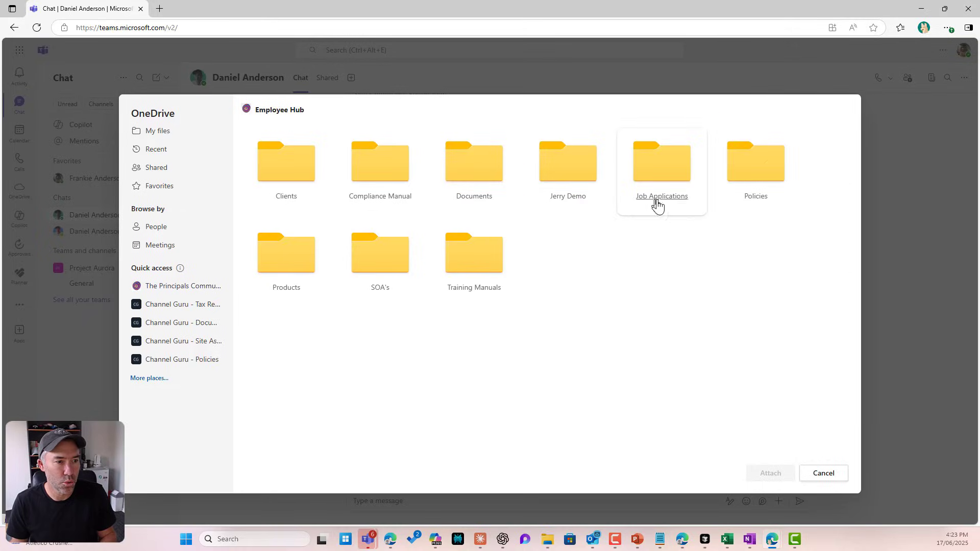
pyautogui.click(496, 271)
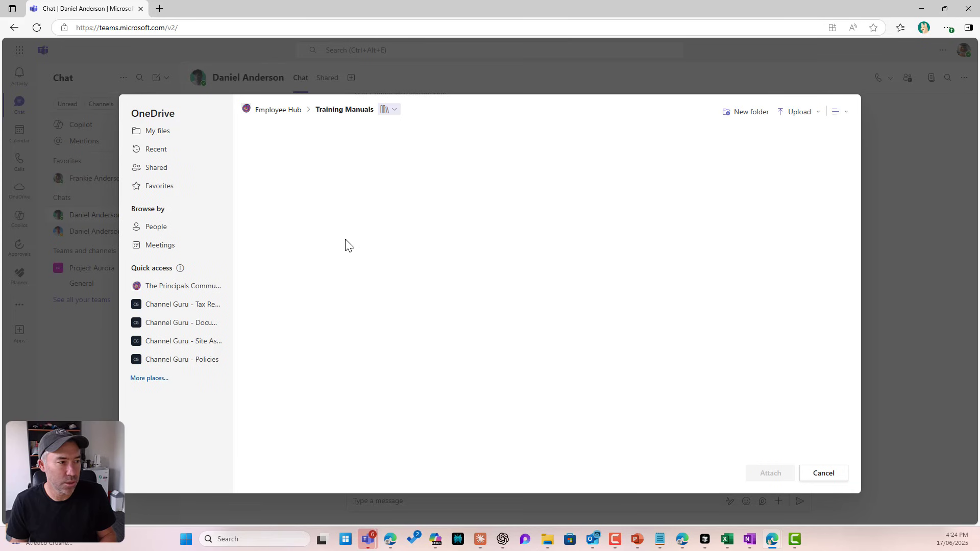
# Step: Attach the Breach Reporting & Incident Management Manual and send it with a reading note
pyautogui.click(254, 225)
pyautogui.click(780, 473)
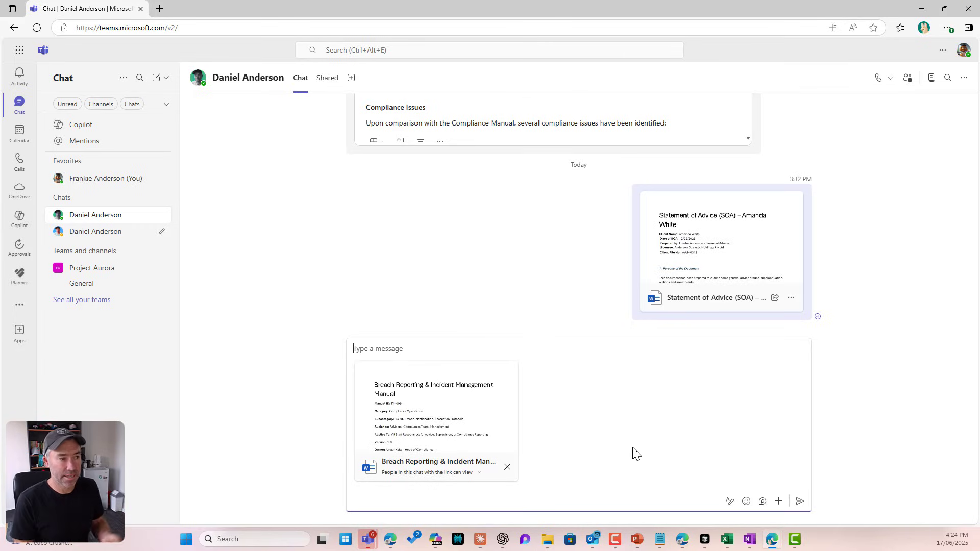
pyautogui.write('REad this')
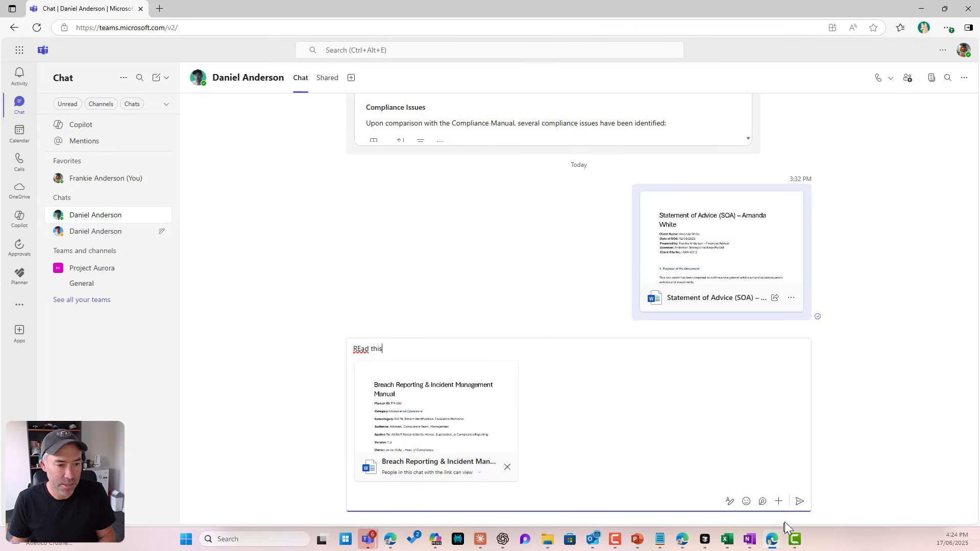
pyautogui.click(799, 502)
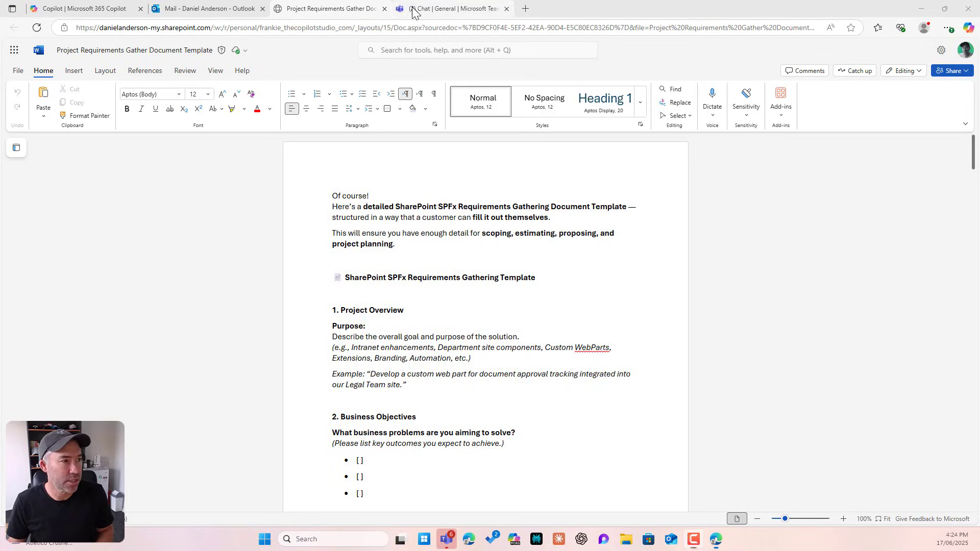
# Step: Return to the Teams browser tab and reopen the one-on-one chat
pyautogui.click(419, 9)
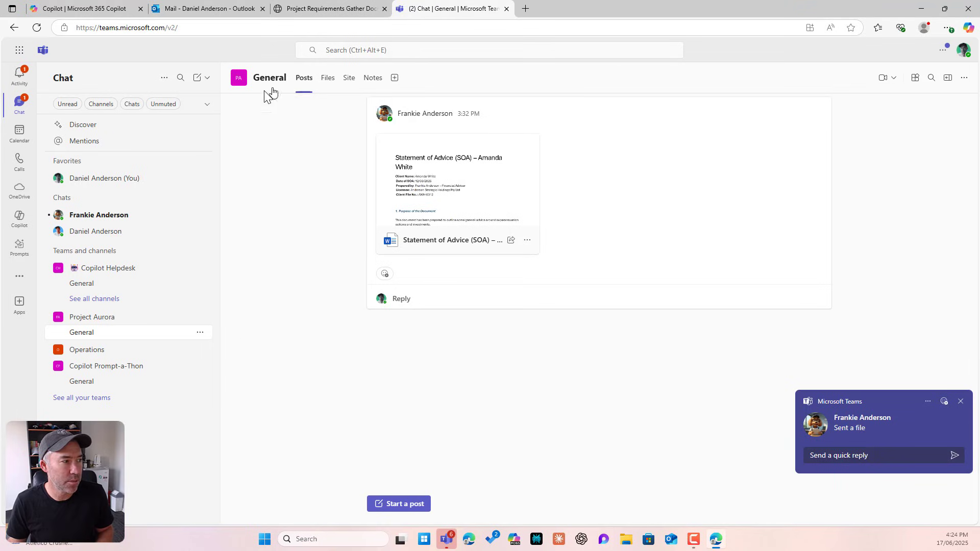
pyautogui.click(109, 218)
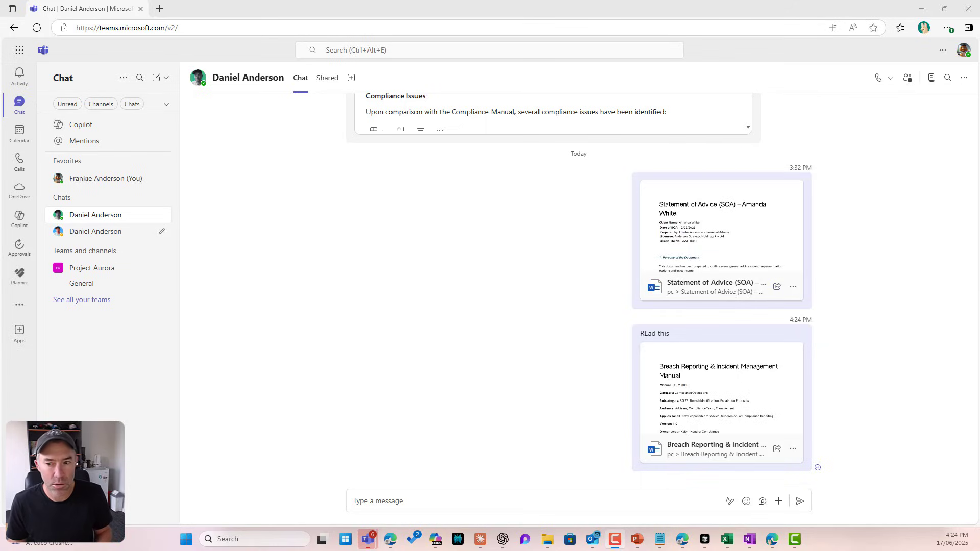
pyautogui.click(777, 289)
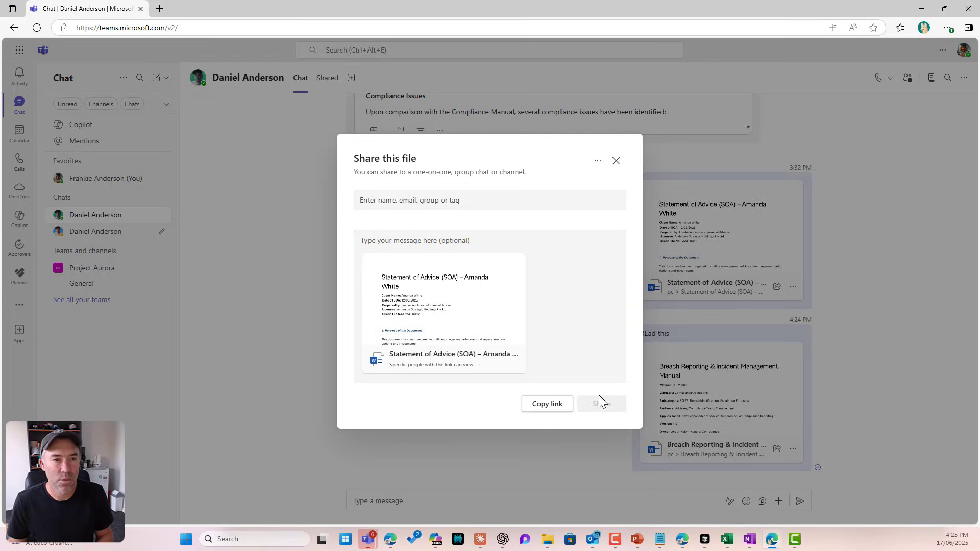
pyautogui.click(472, 199)
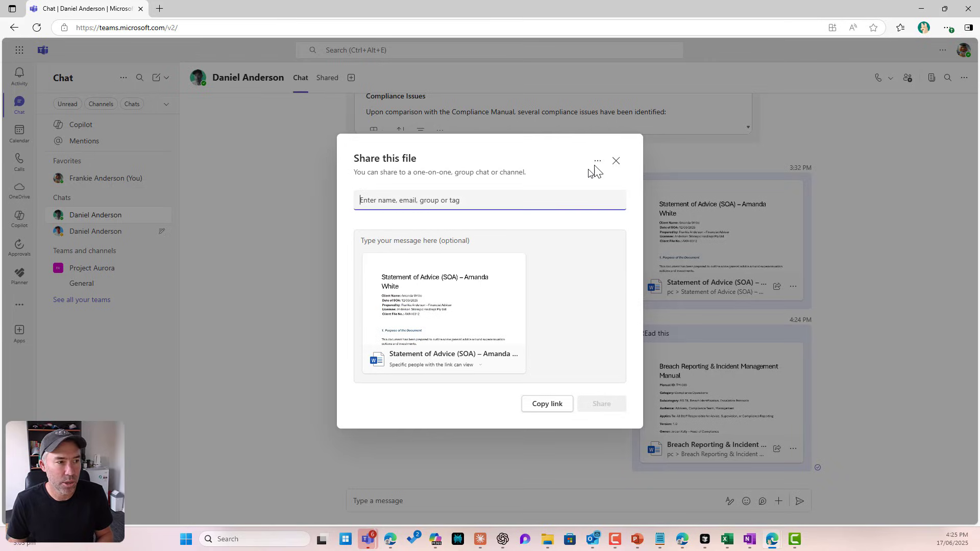
pyautogui.click(616, 160)
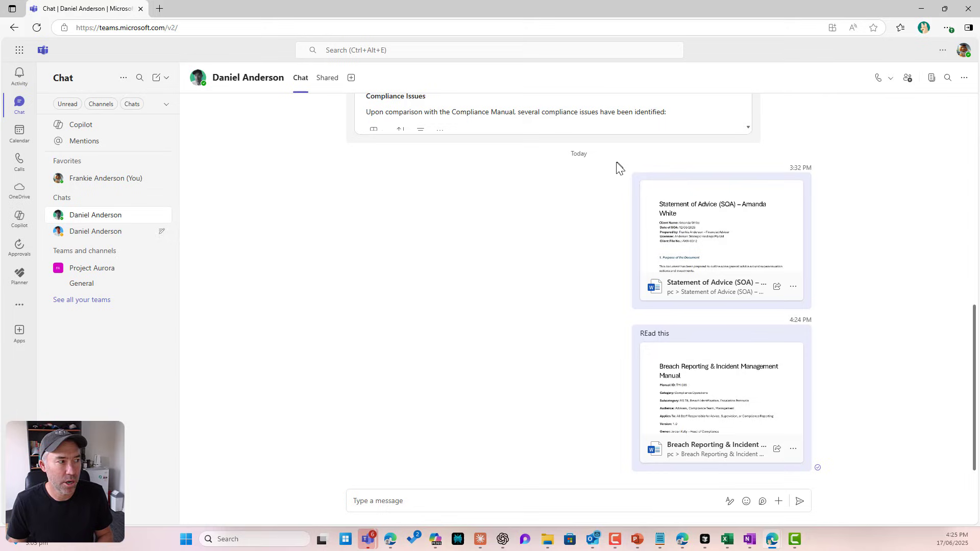
# Step: Open Project Aurora General, review its Files tab with a wider Name column, then return to Posts
pyautogui.click(94, 289)
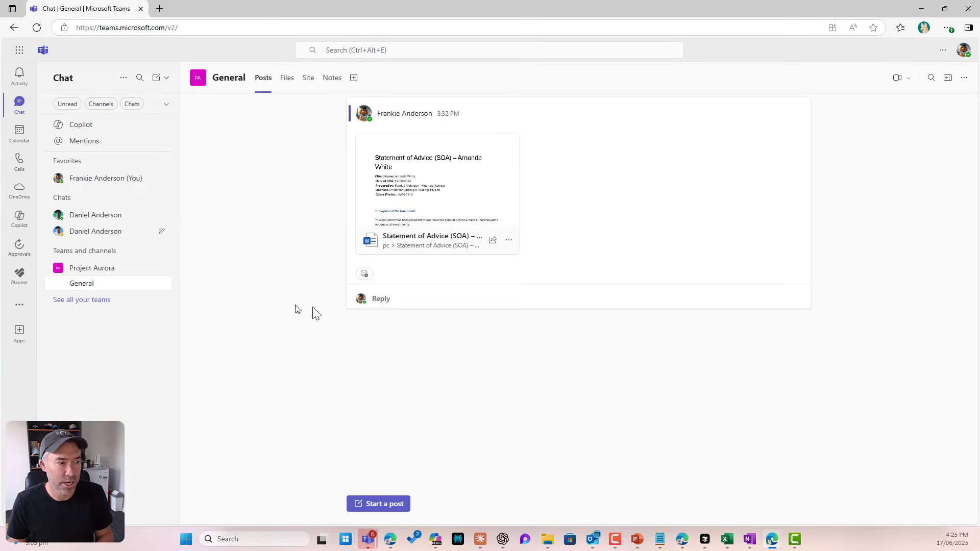
pyautogui.click(288, 79)
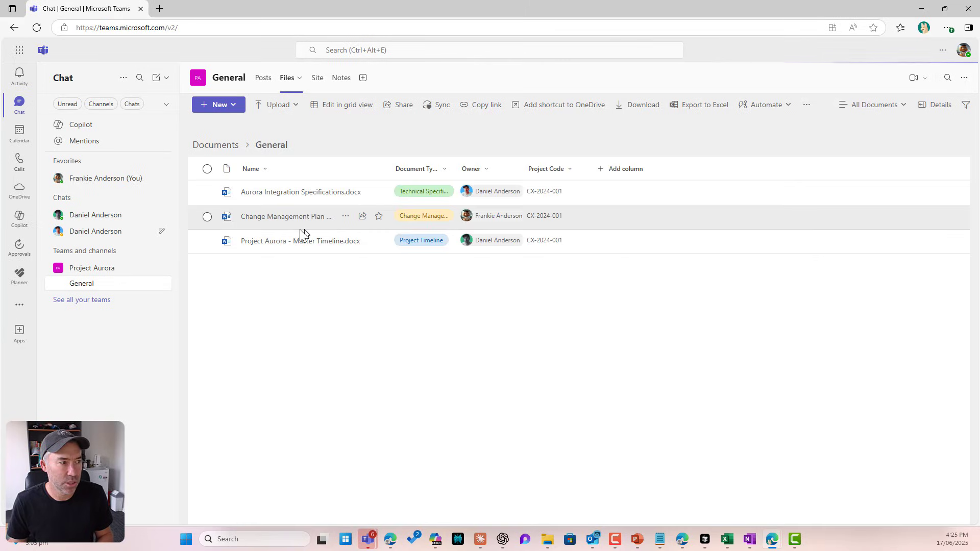
pyautogui.moveTo(388, 168); pyautogui.dragTo(520, 159)
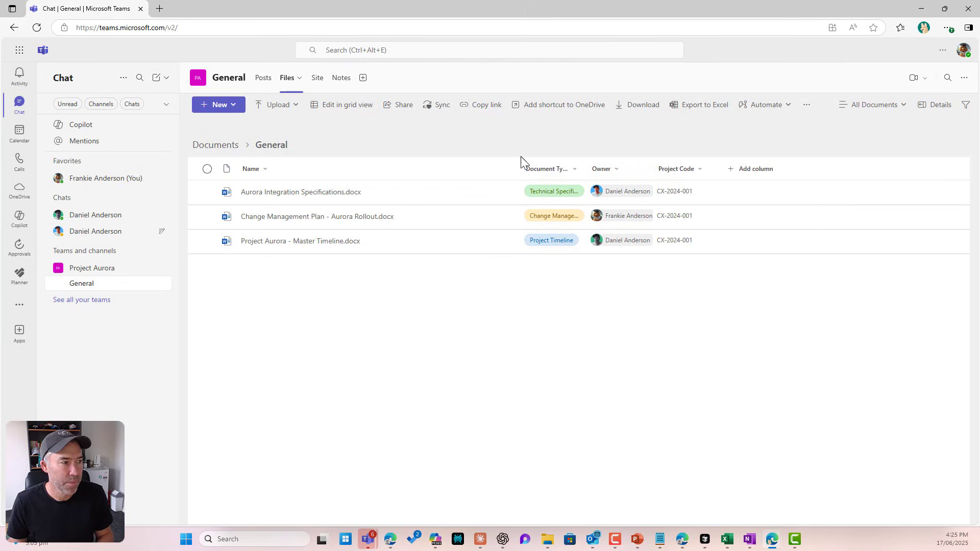
pyautogui.click(262, 78)
# Step: Post "Please all read this" with the Change Management Plan - Aurora Rollout file attached
pyautogui.click(389, 504)
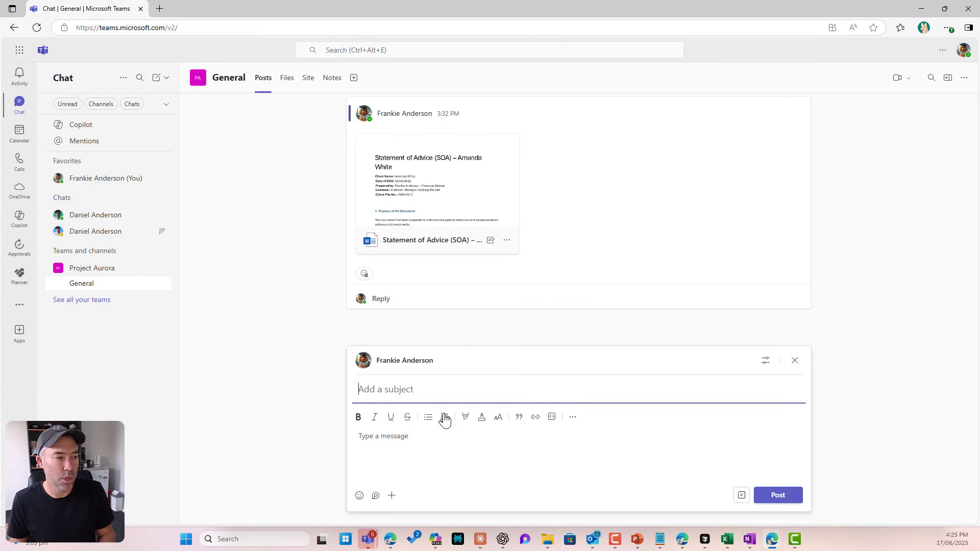
pyautogui.click(408, 436)
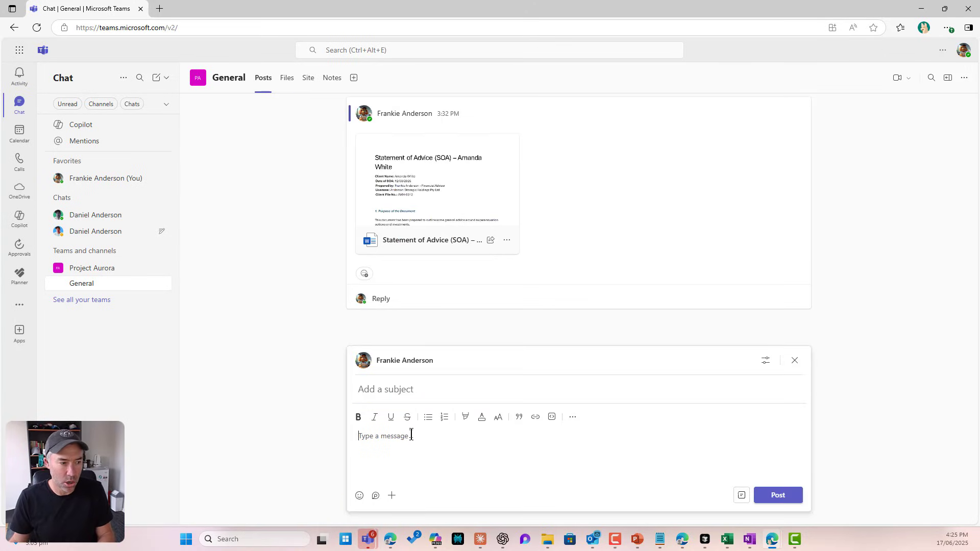
pyautogui.click(392, 496)
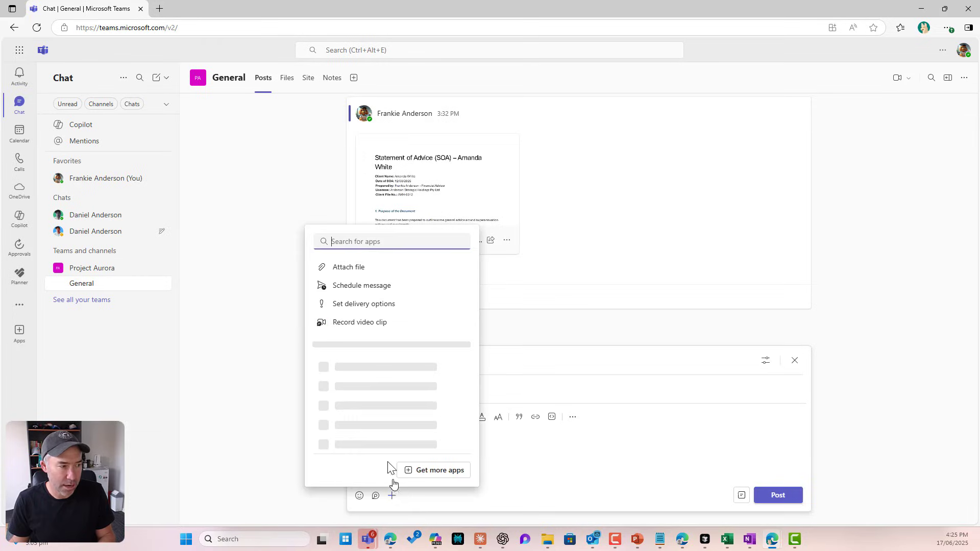
pyautogui.click(345, 272)
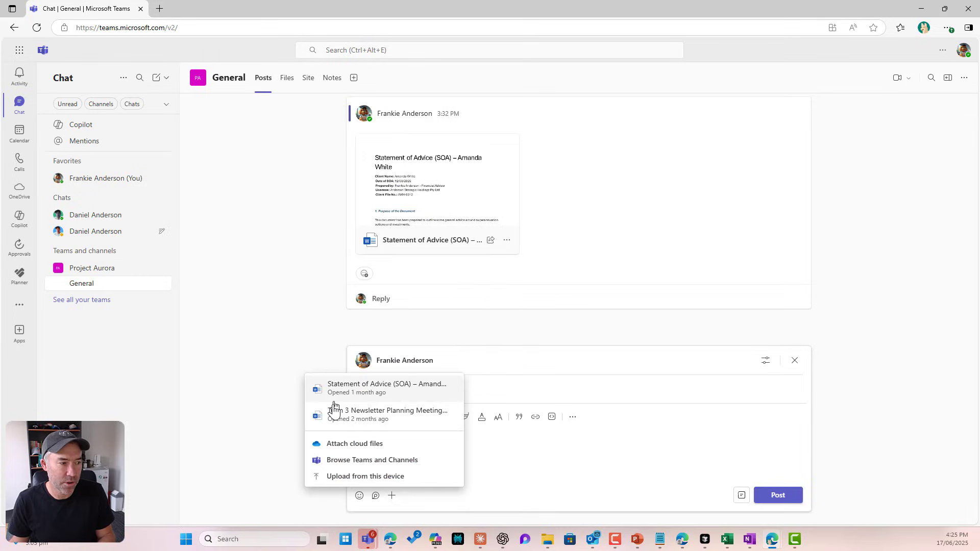
pyautogui.click(355, 463)
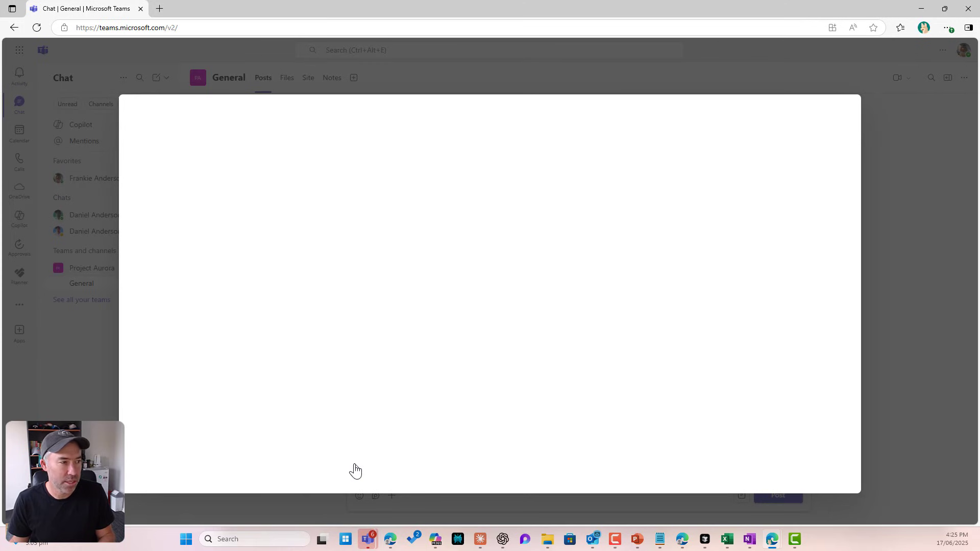
pyautogui.click(254, 197)
pyautogui.click(770, 474)
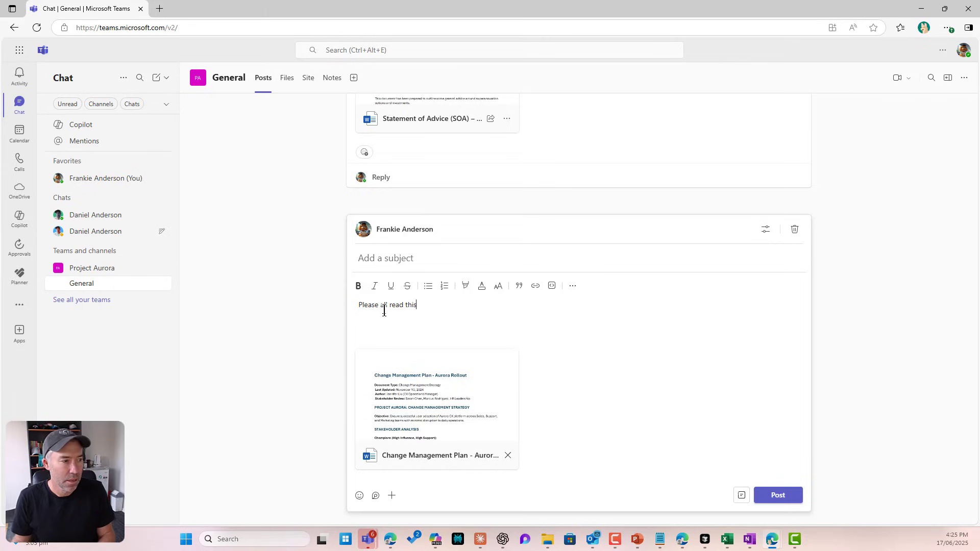
pyautogui.click(792, 499)
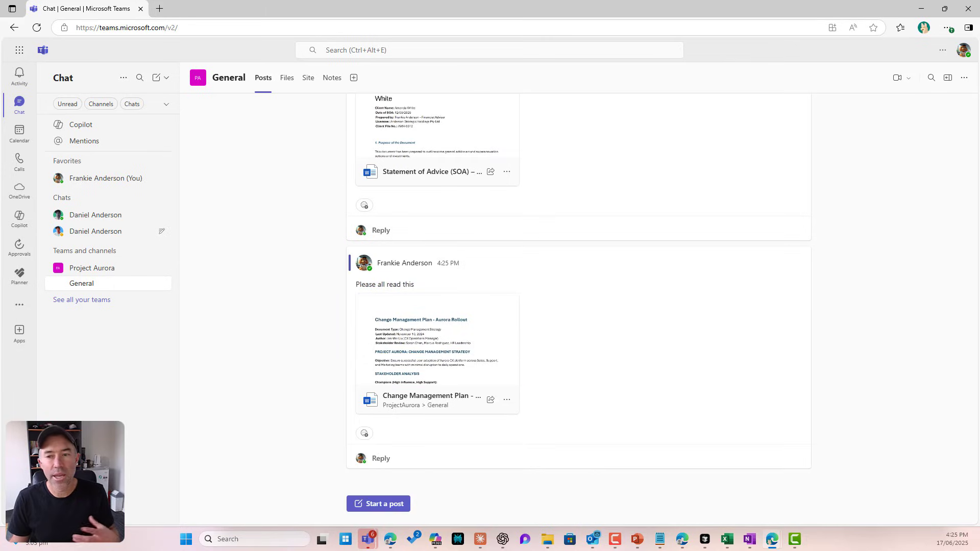